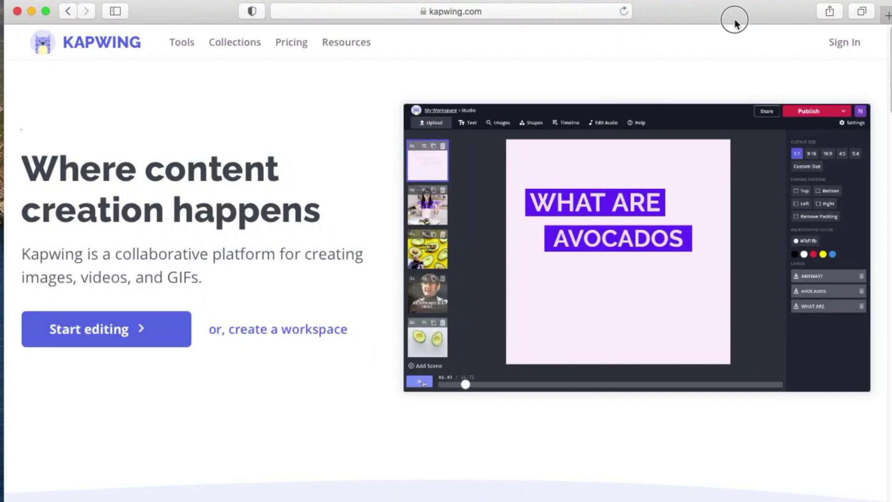
Sign in to Kapwing with a Google account and start a new Studio project.
left_click(844, 44)
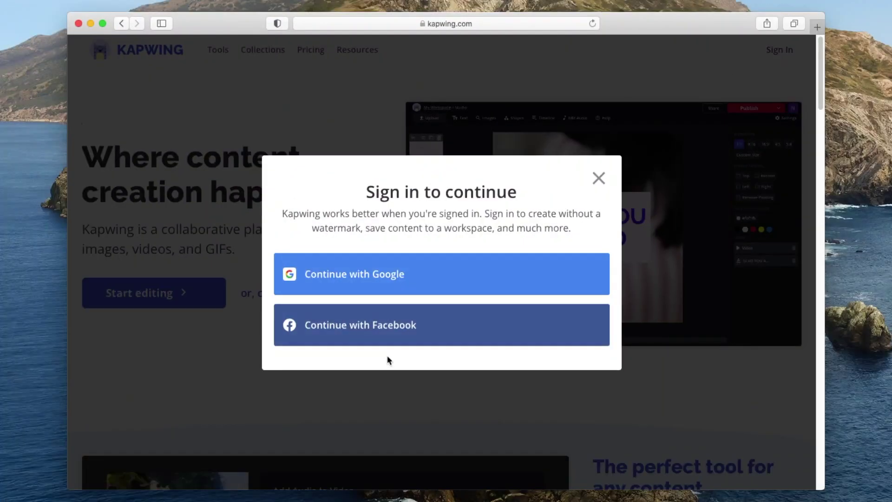
left_click(409, 278)
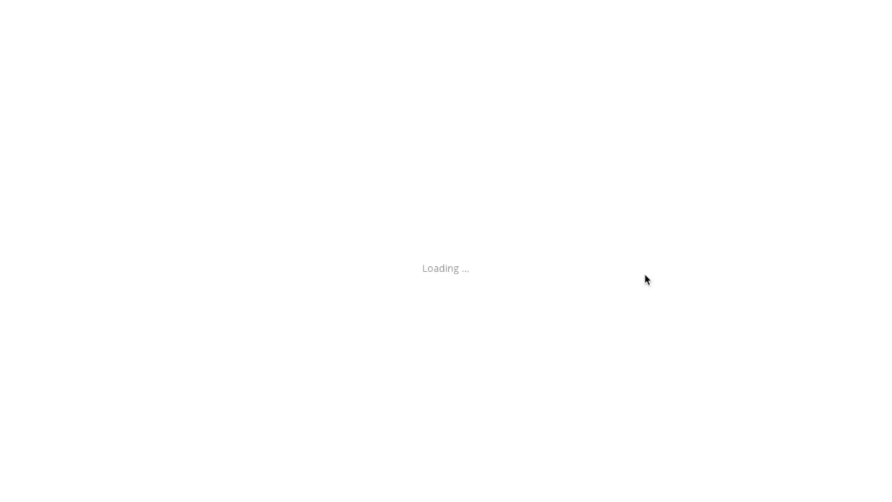
left_click(381, 150)
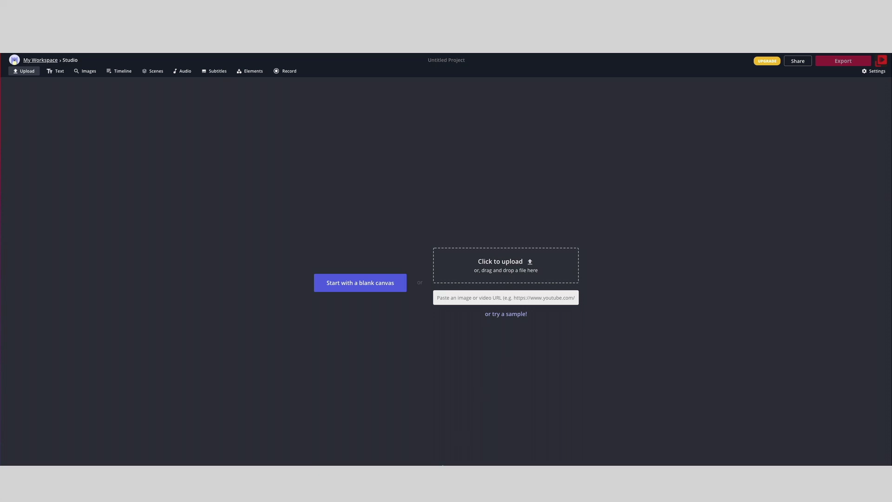
Upload Video 1.mp4 from the computer into the project and preview its playback.
left_click(509, 272)
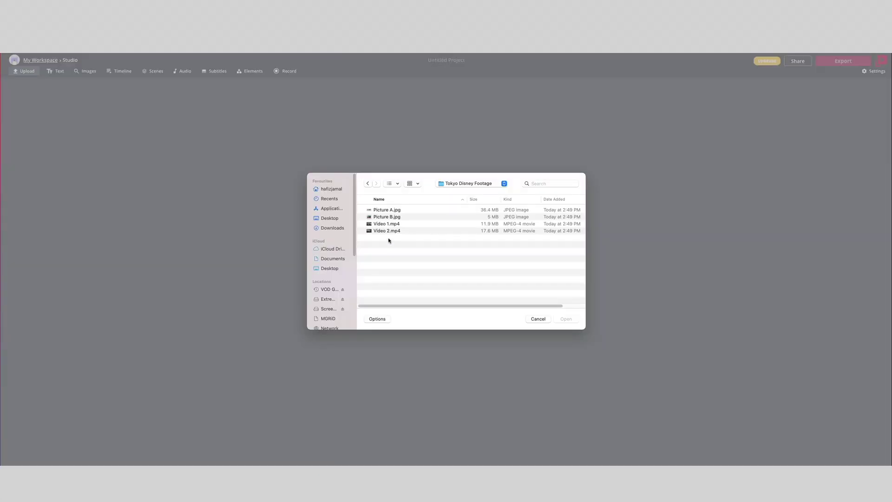
left_click(393, 224)
left_click(571, 320)
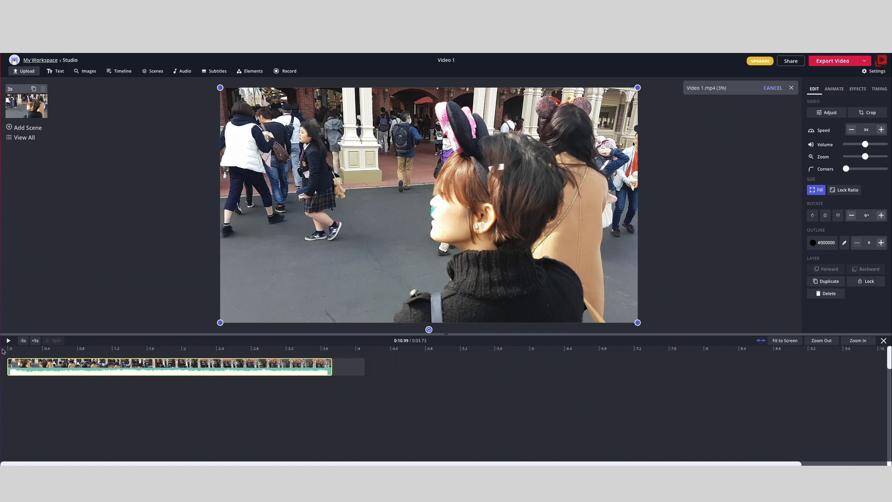
left_click(9, 341)
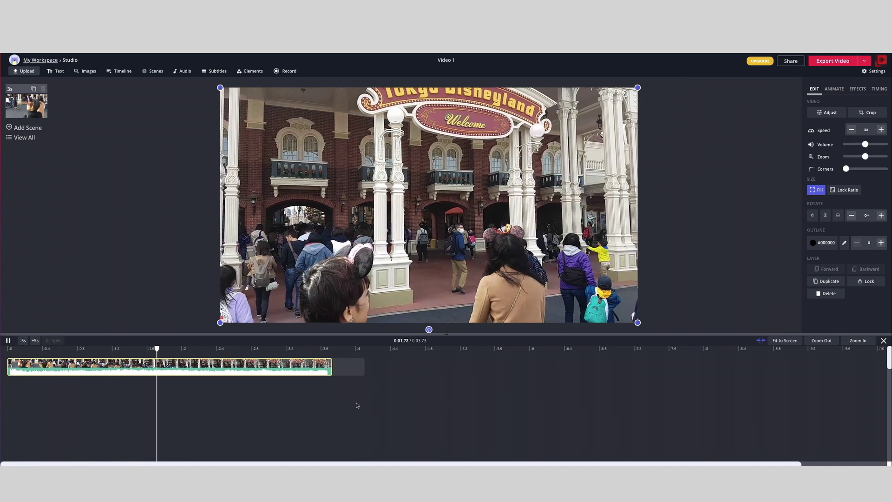
key("space")
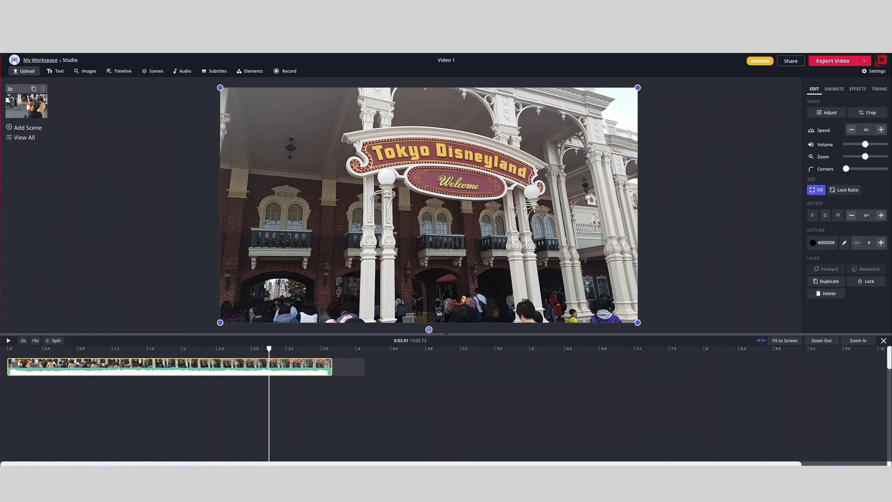
key("super+Tab")
Drop Video 2.mp4 right after Video 1 on track 1, preview the joined clips, and fit the timeline to screen.
left_click_drag(657, 363, 544, 288)
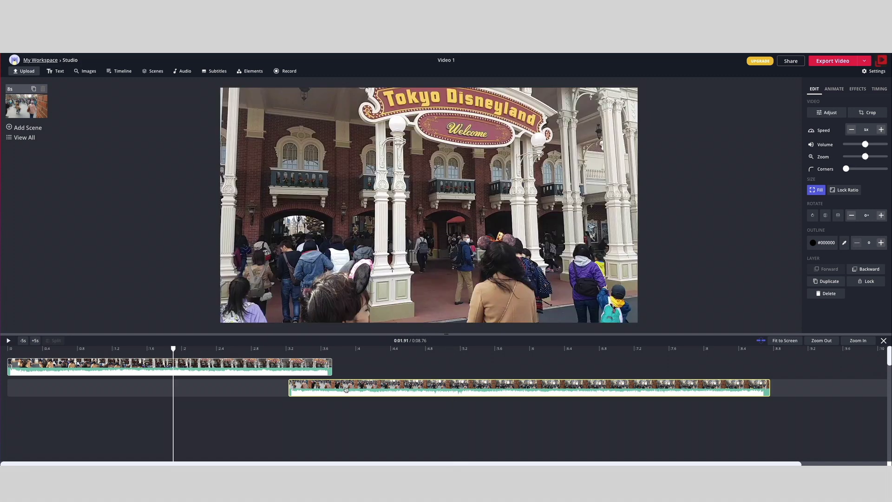
left_click_drag(347, 391, 391, 367)
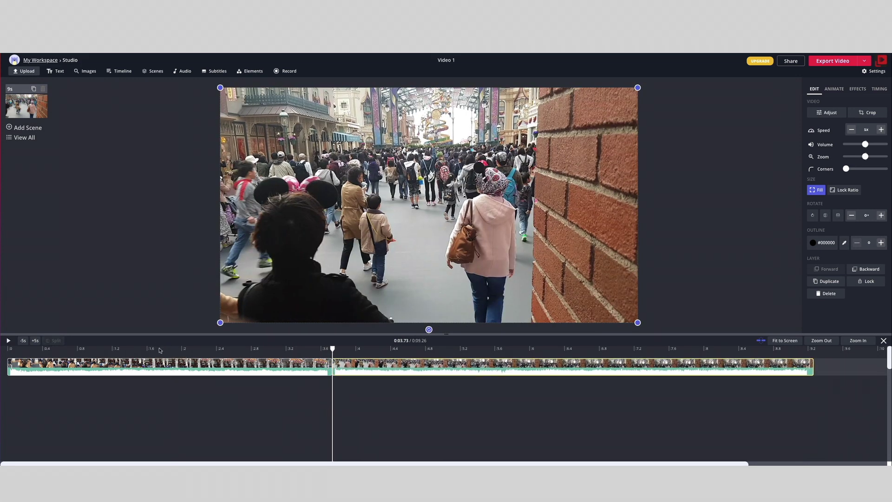
left_click(159, 348)
key("space")
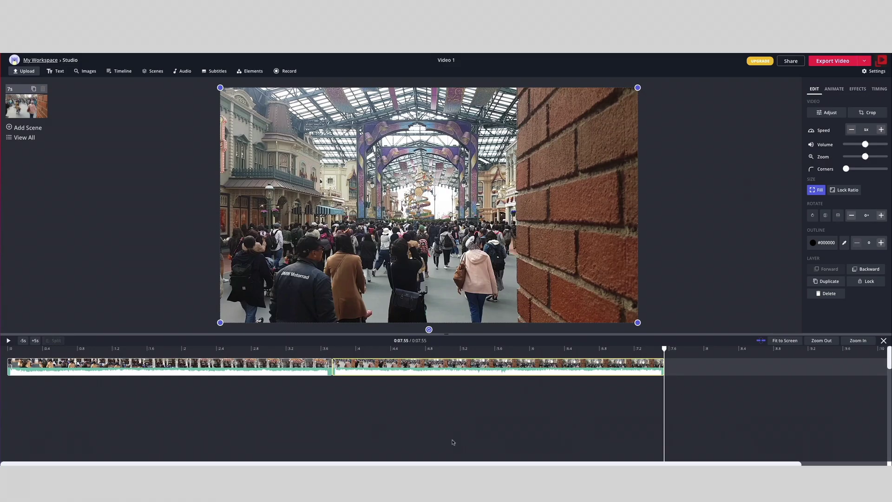
left_click(496, 402)
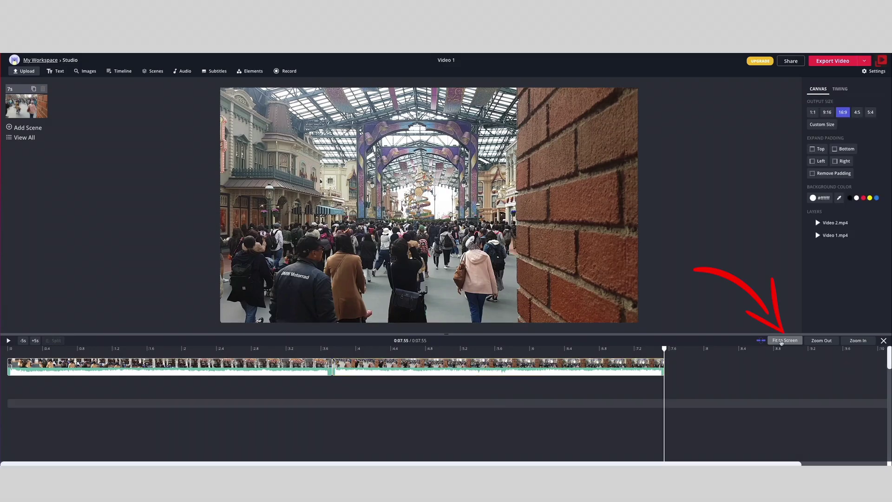
left_click(782, 342)
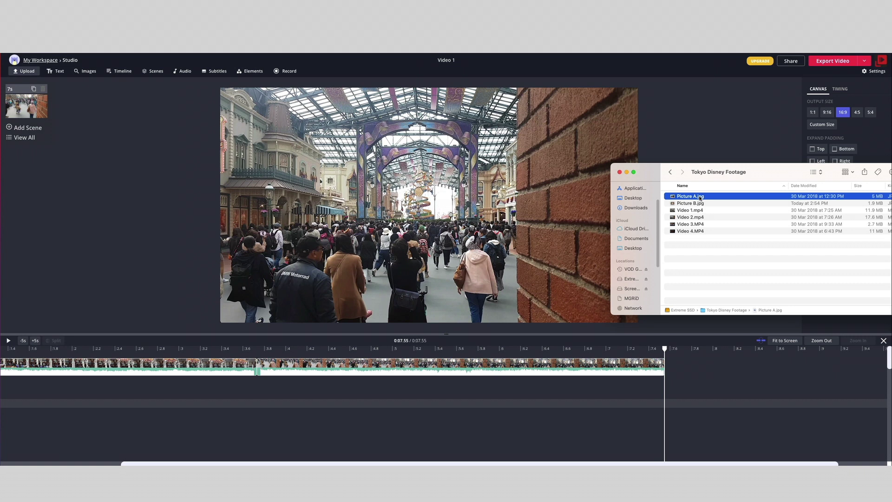
Add Picture A.jpg and stretch it to fill the frame.
left_click_drag(700, 198, 504, 227)
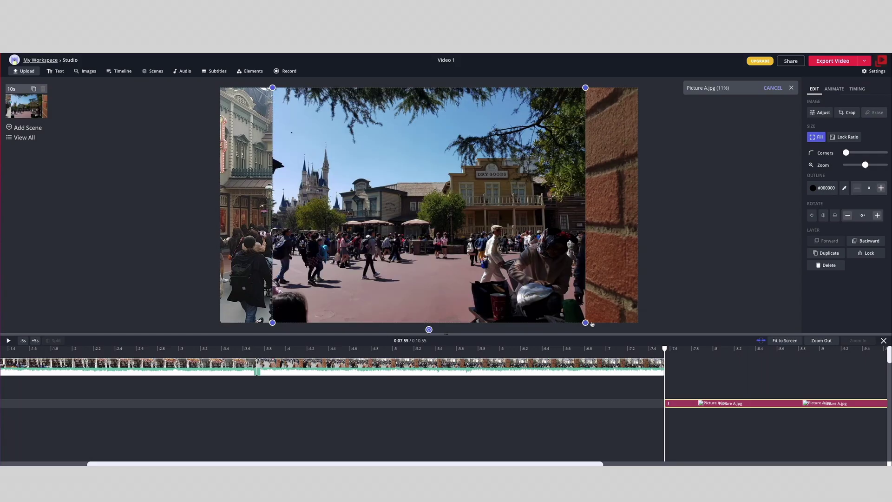
left_click_drag(585, 322, 638, 323)
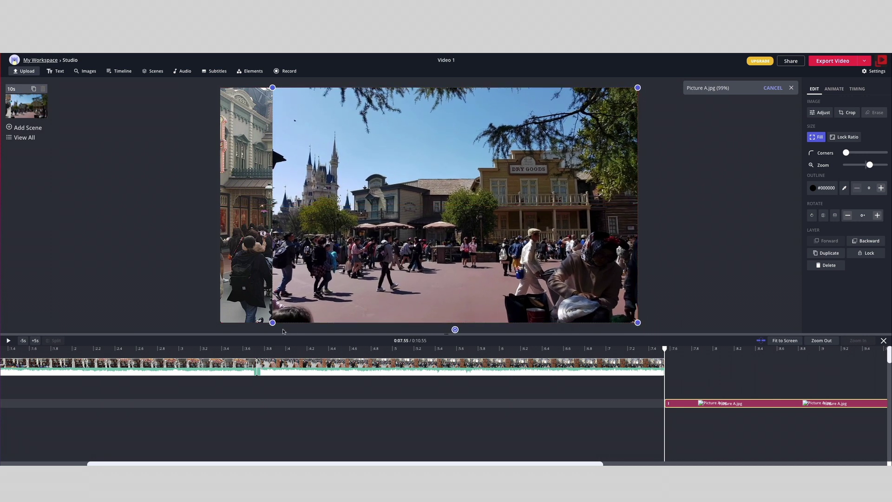
left_click_drag(272, 323, 221, 325)
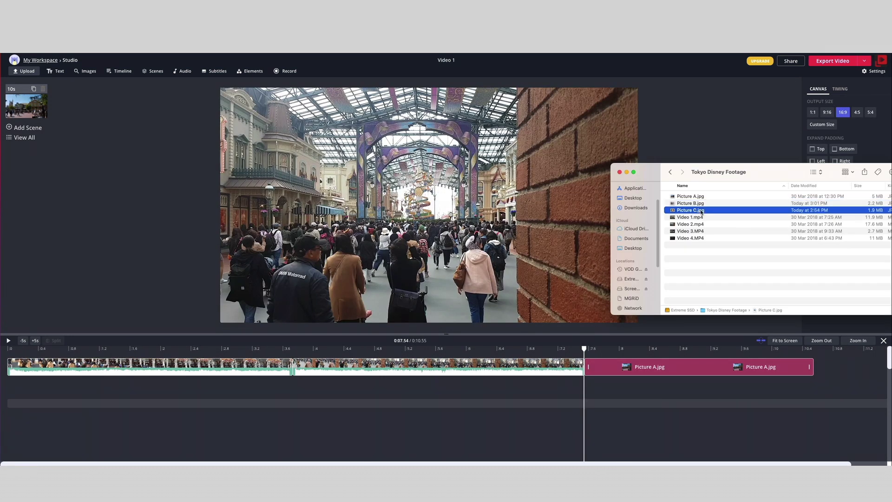
Place Picture B.jpg after Picture A, followed by Video 3.MP4.
left_click_drag(706, 227, 544, 242)
left_click_drag(627, 405, 657, 364)
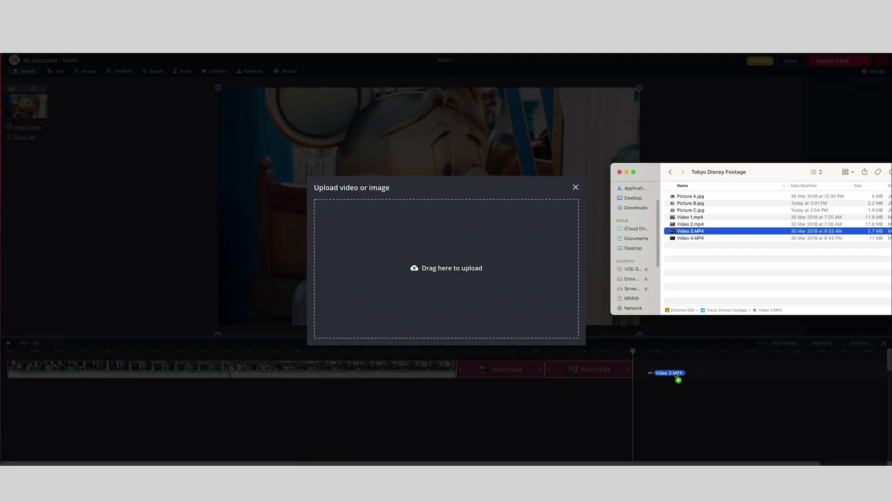
left_click_drag(678, 378, 625, 424)
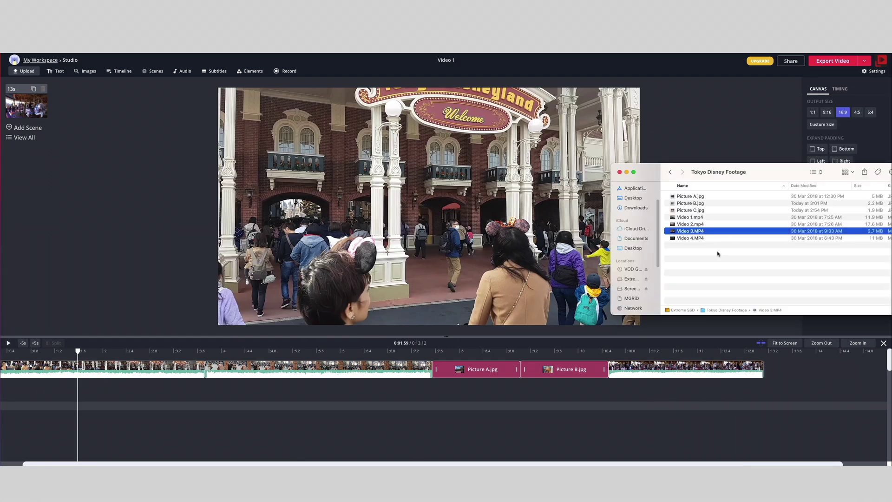
Add Picture C.jpg enlarged to fill the frame, then append Video 4.MP4 at the end.
left_click_drag(691, 210, 745, 282)
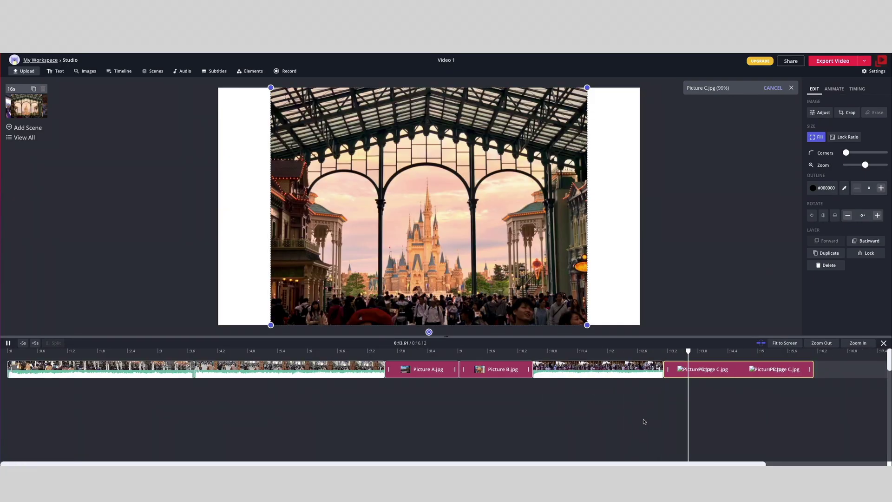
left_click_drag(588, 325, 640, 330)
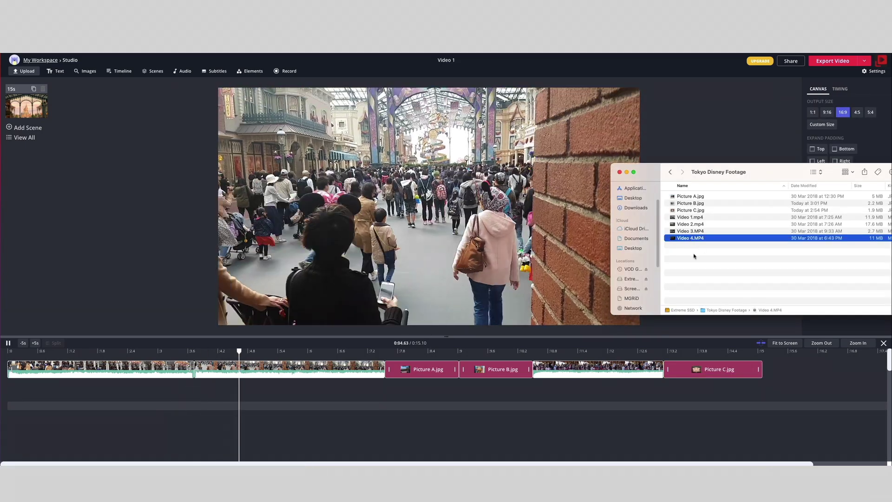
left_click_drag(697, 233, 682, 310)
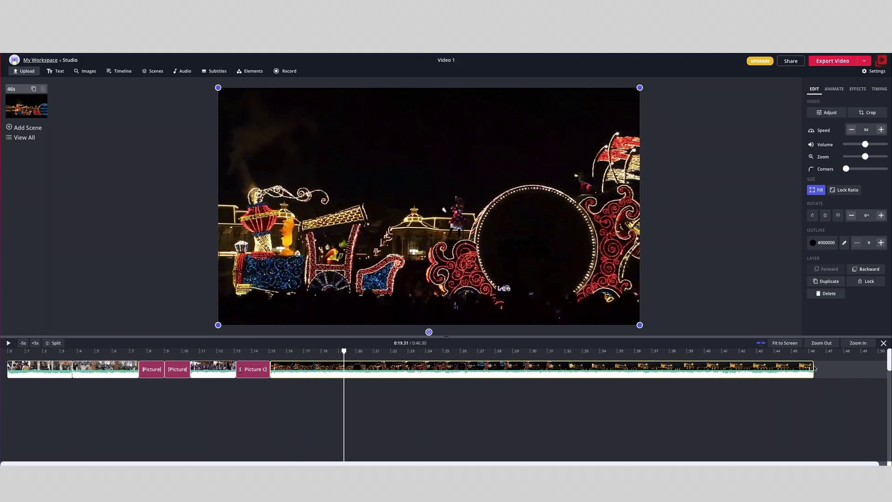
Copy the YouTube link of the 'Happy Inspiring Upbeat' music video and reopen Kapwing's upload dialog.
left_click(621, 404)
left_click(788, 344)
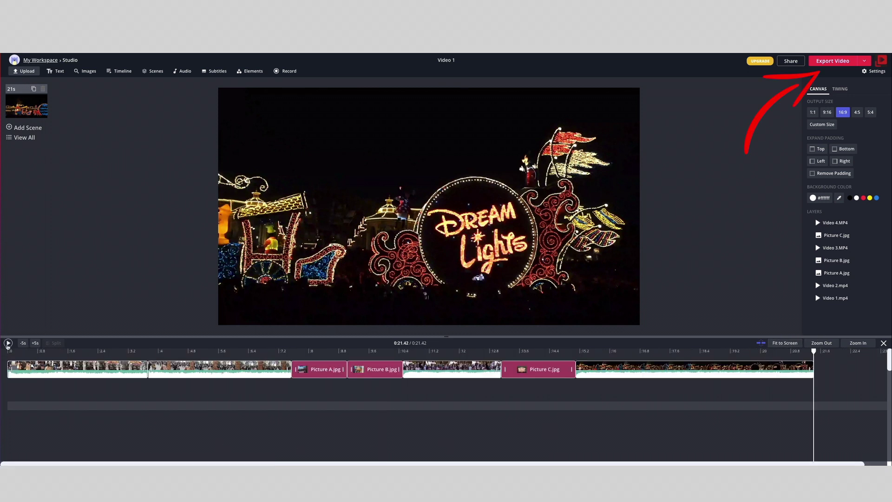
left_click(7, 351)
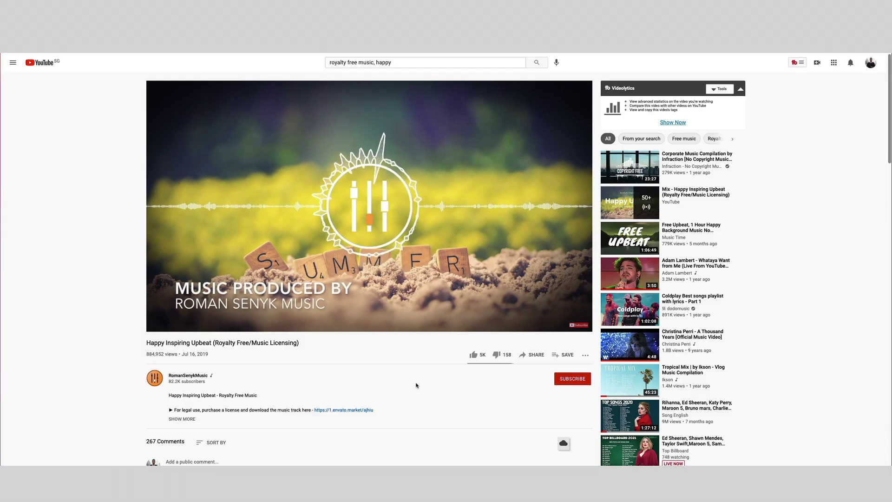
key("ctrl+l")
key("ctrl+c")
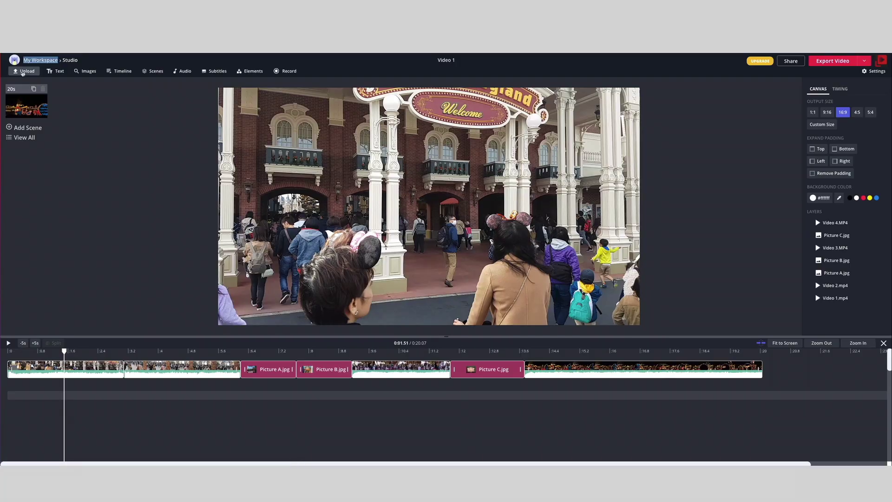
left_click(22, 72)
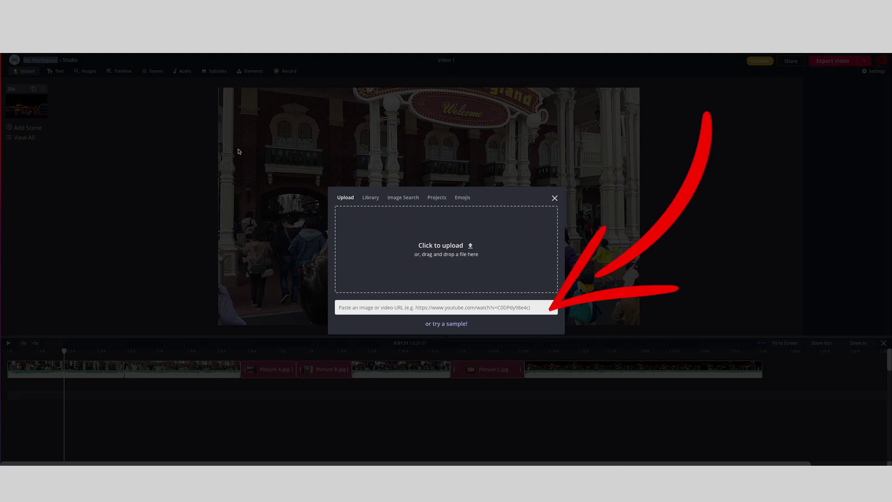
Import the music from the pasted YouTube link and set volume to zero on the second, carousel and night parade clips.
left_click(463, 307)
key("ctrl+v")
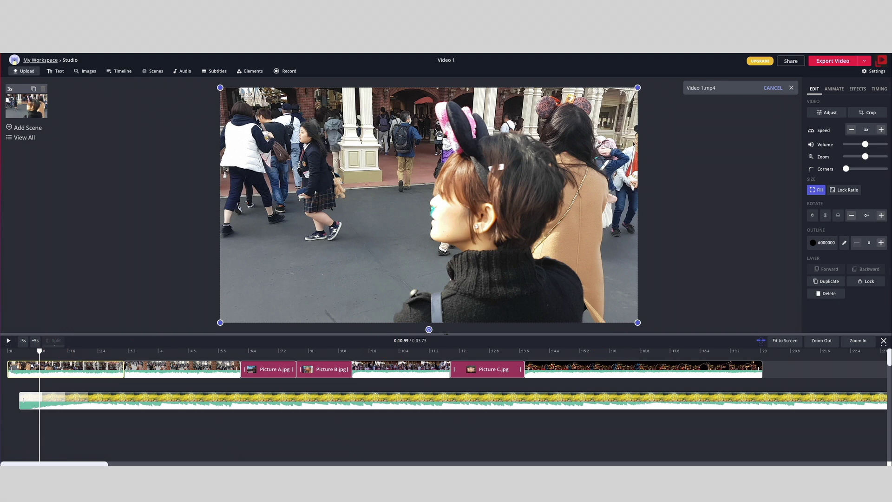
left_click(192, 374)
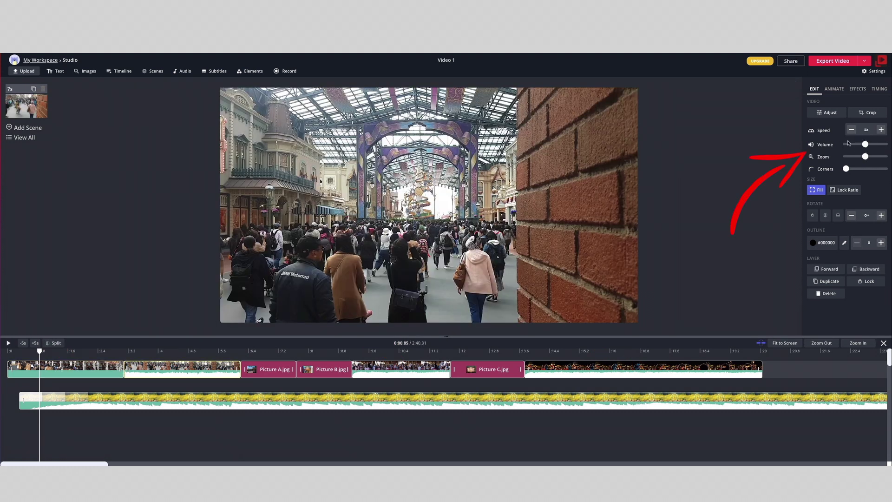
left_click_drag(866, 145, 846, 144)
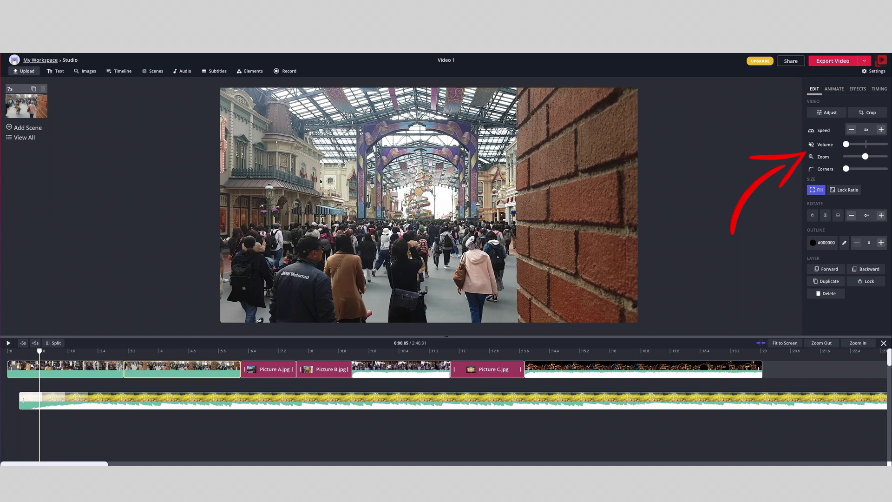
left_click(401, 370)
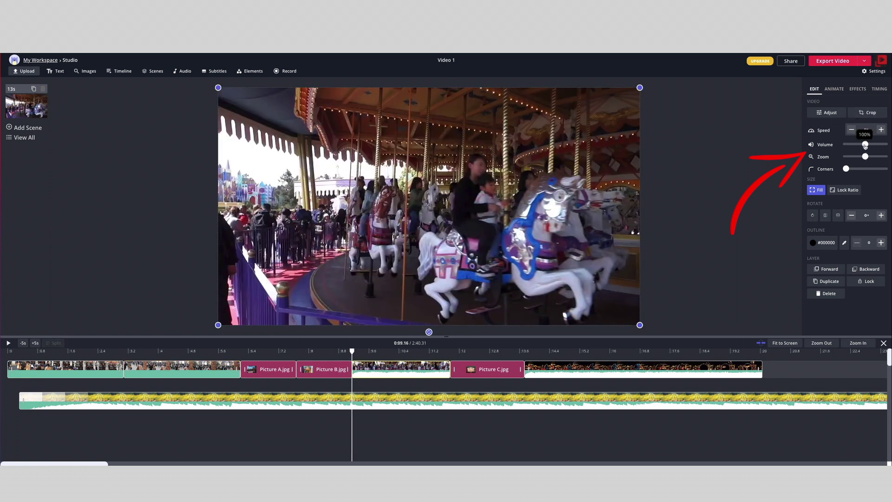
left_click_drag(866, 145, 847, 145)
left_click(665, 376)
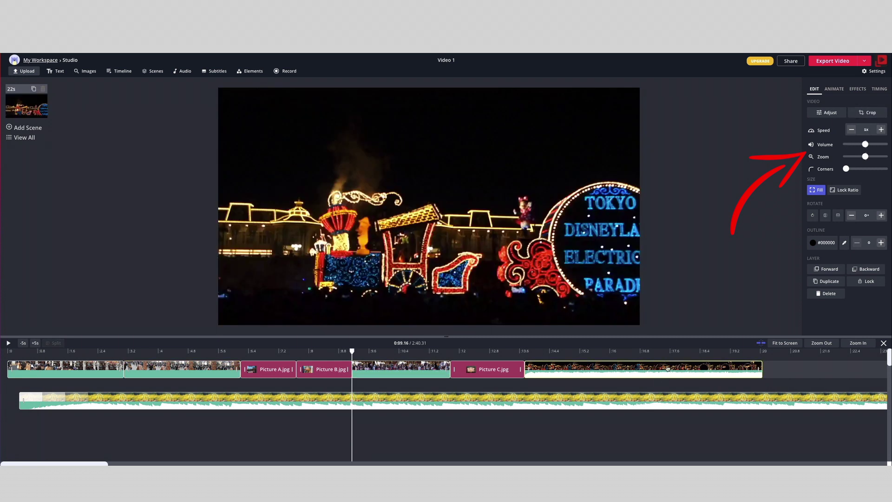
left_click_drag(865, 145, 846, 145)
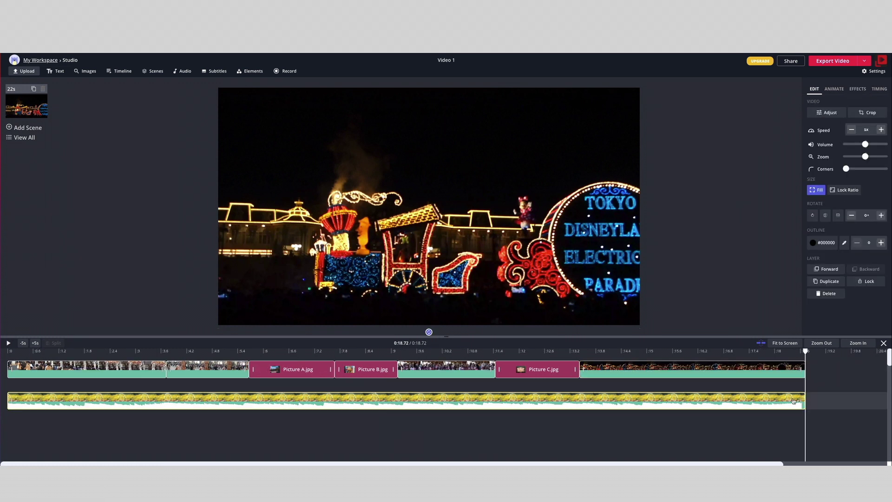
Detach the audio from the YouTube import, delete its video layer, and move the music track up beneath the clips.
right_click(794, 401)
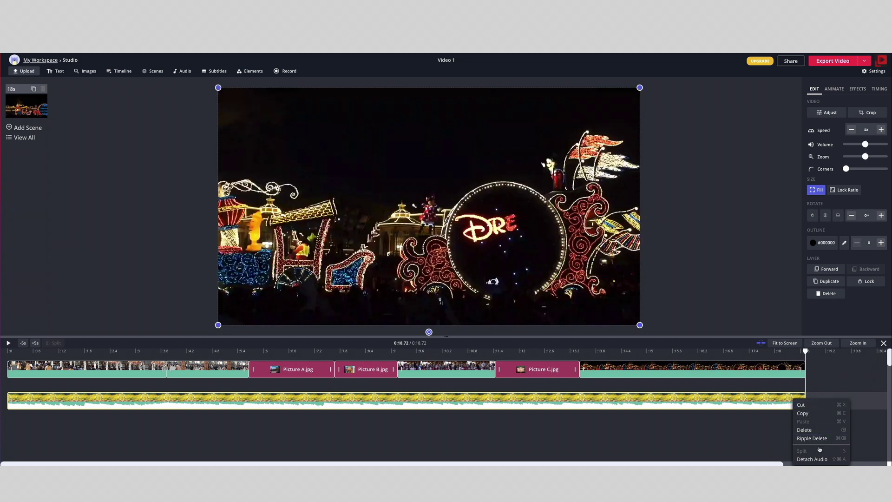
left_click(814, 459)
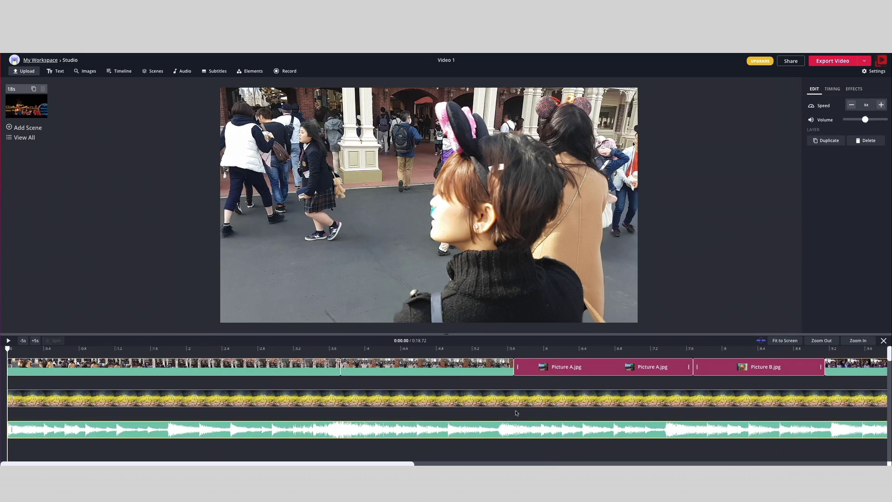
left_click(513, 402)
key("Delete")
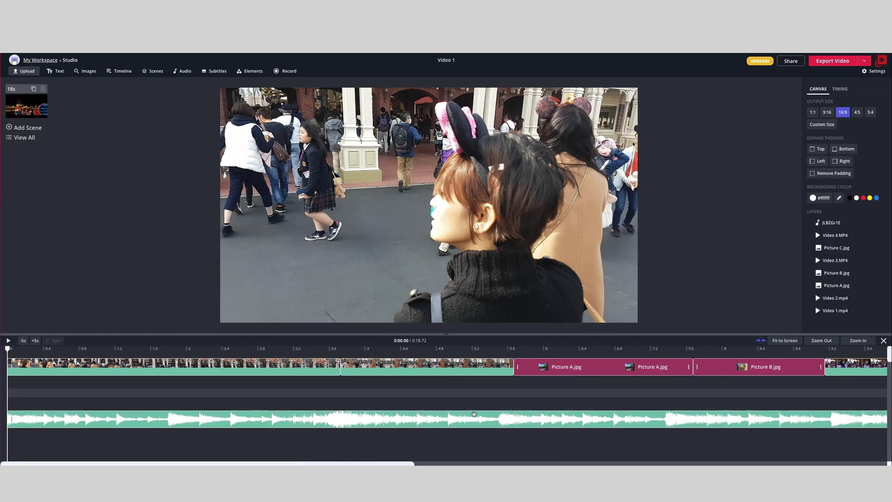
left_click_drag(473, 415, 474, 385)
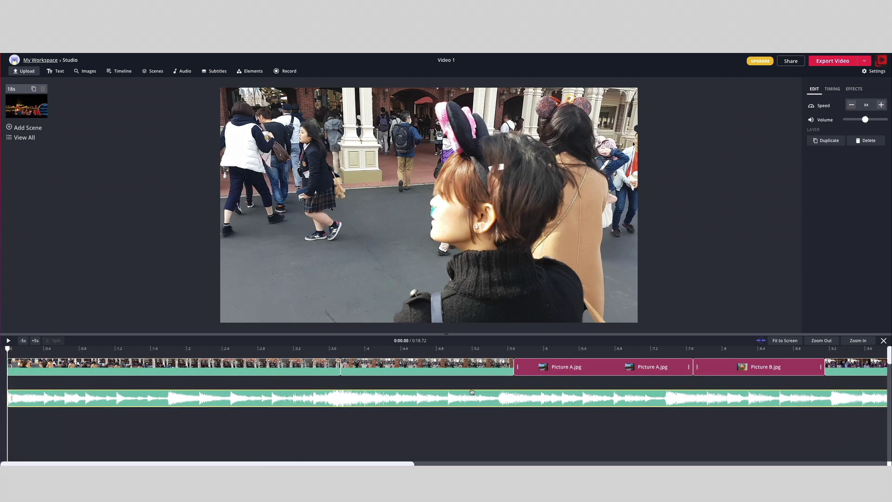
left_click(813, 353)
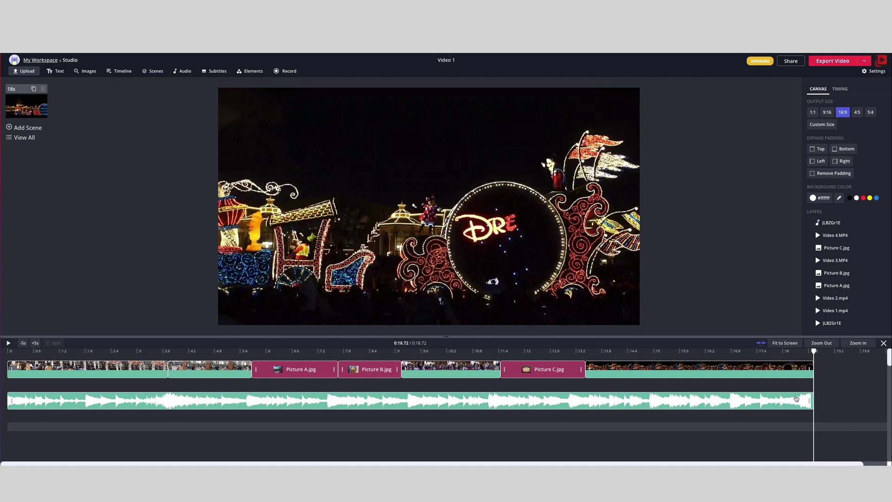
Give the music track a Fade effect applied to its outro, then preview the ending.
left_click(797, 399)
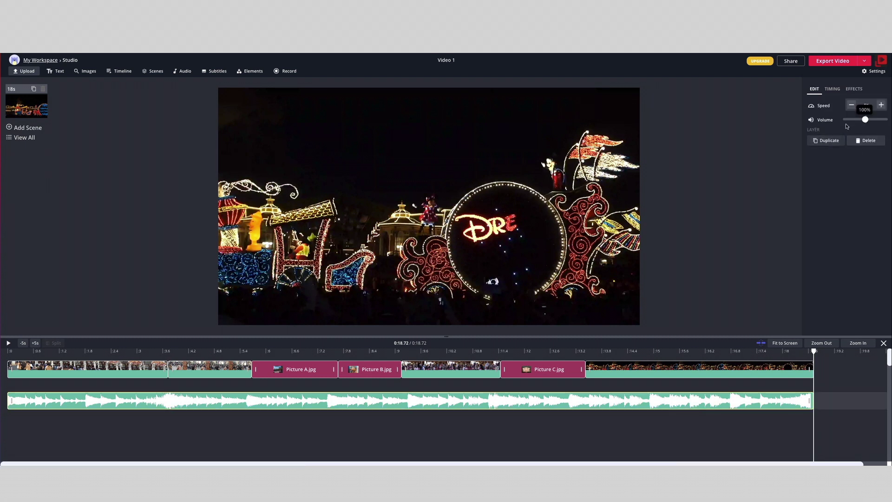
left_click(833, 90)
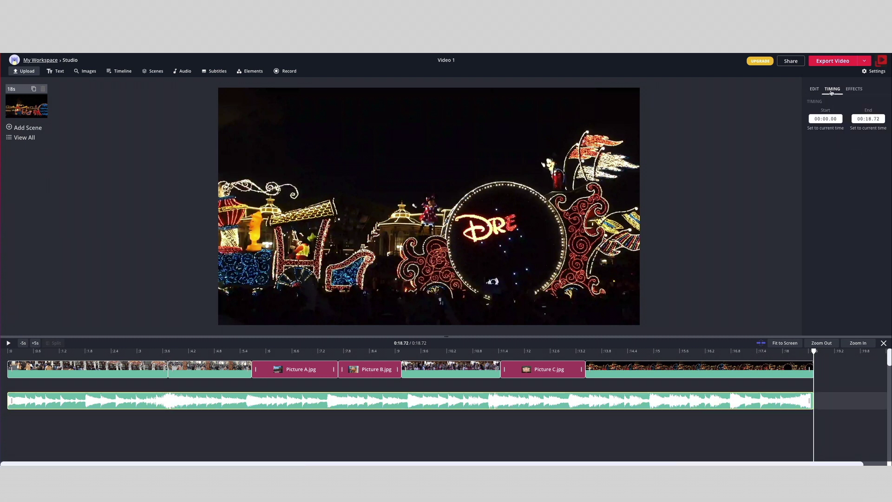
left_click(855, 89)
left_click(833, 112)
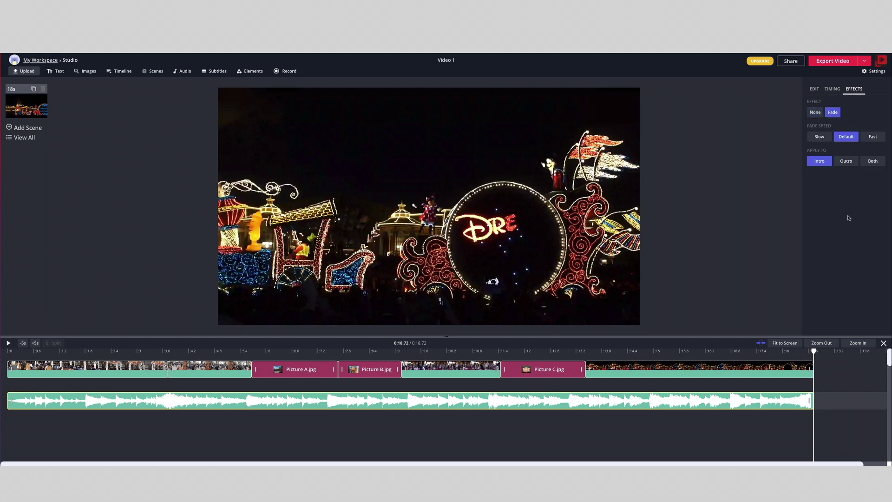
left_click(846, 163)
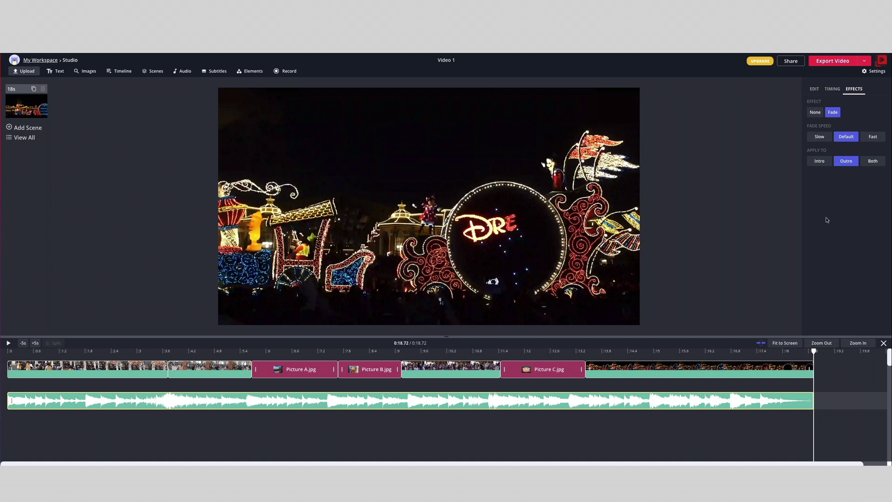
left_click(721, 439)
key("space")
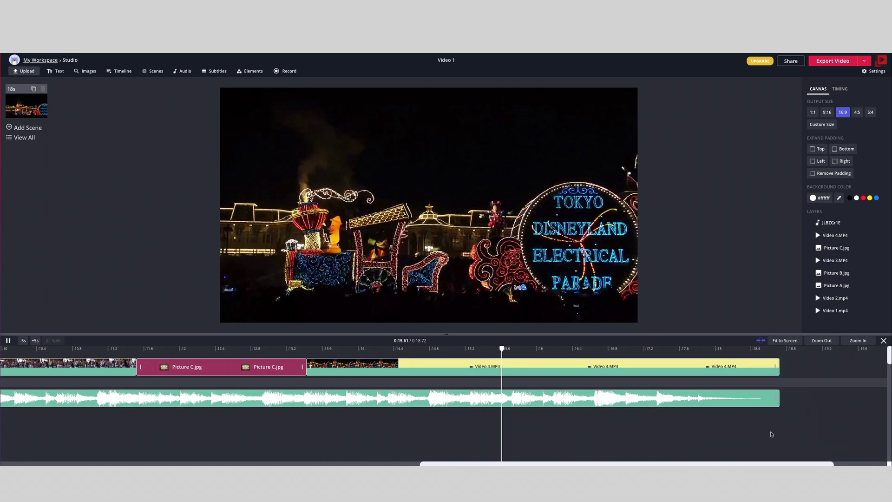